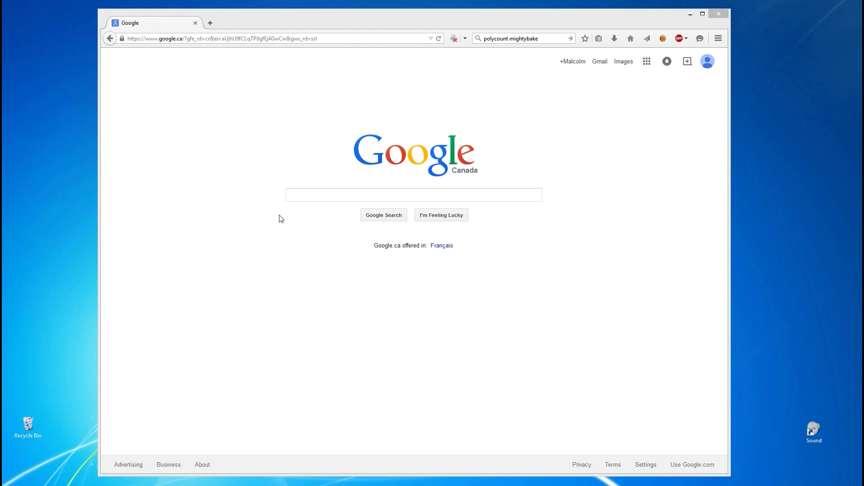
Search Google for 'mightybake' and open the official MightyBake website result.
click(301, 200)
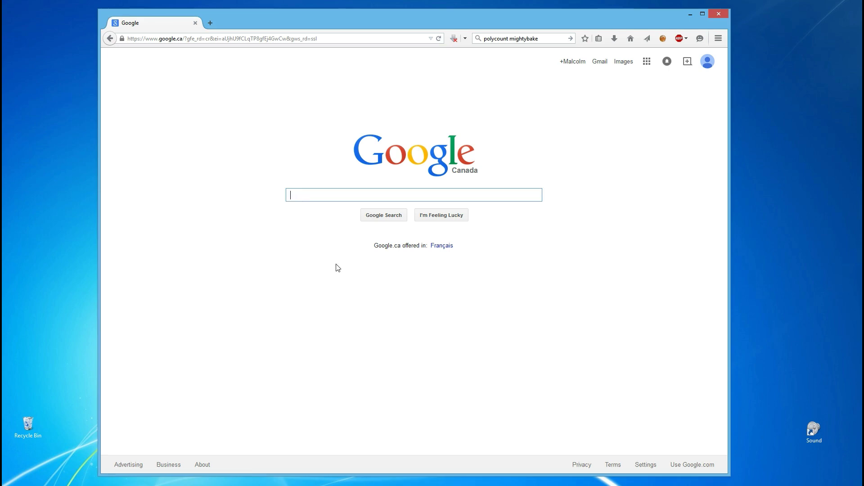
text(mightyba)
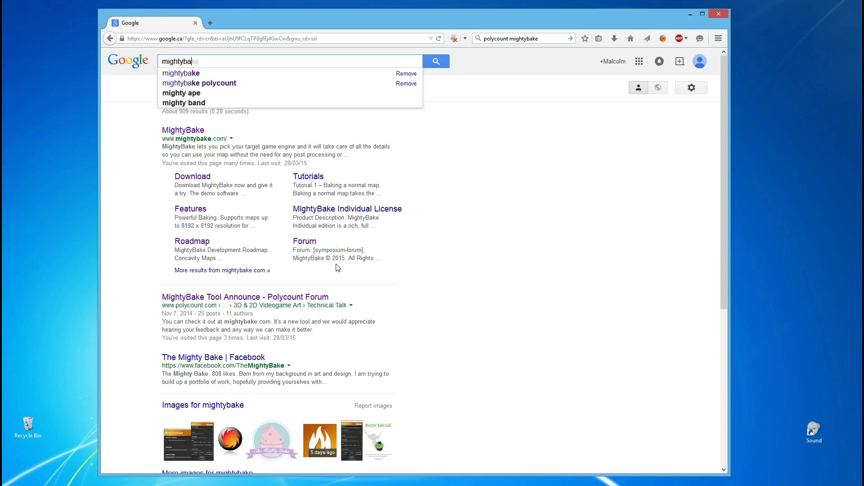
text(ke)
key(Return)
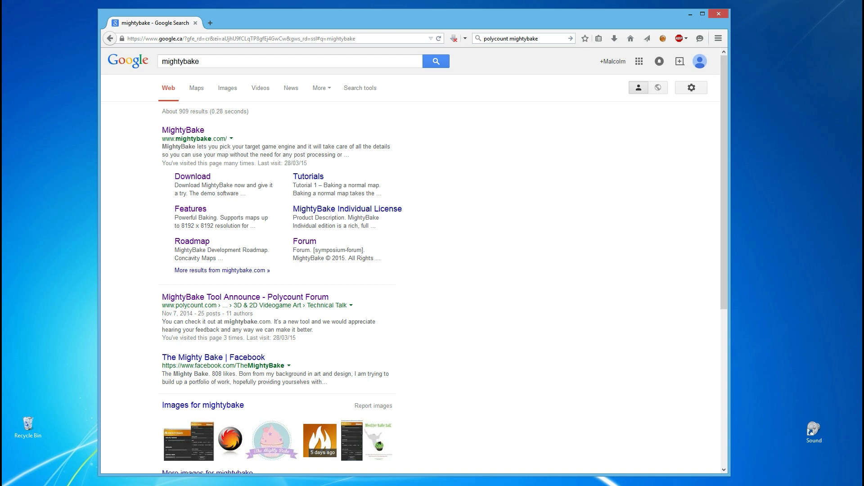
click(182, 130)
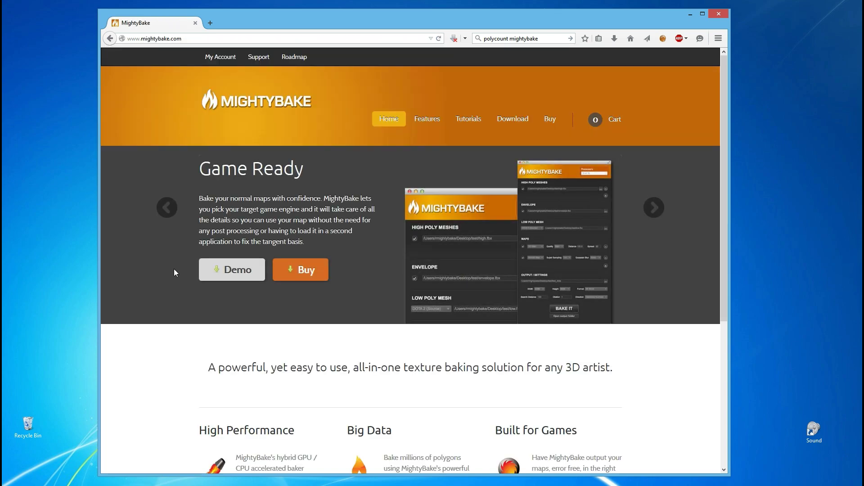
Open the Download page and highlight the demo's '30 days and up to 1024 x 1024' limit.
click(231, 271)
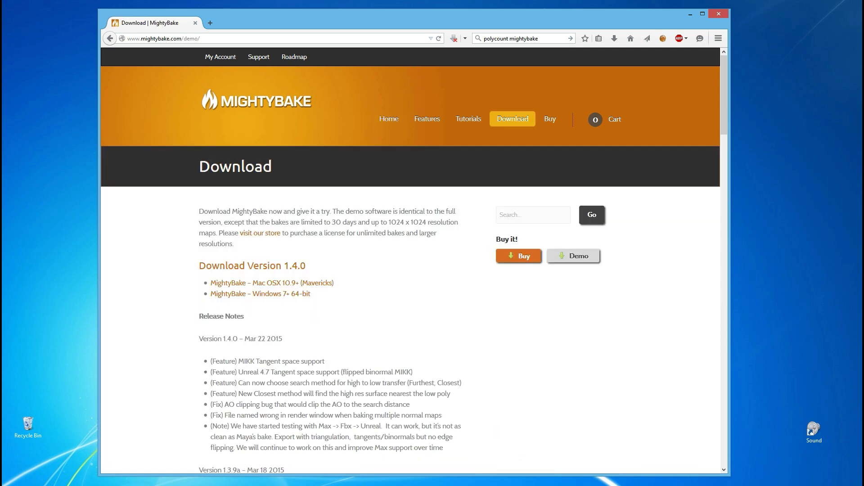
drag(330, 221, 363, 221)
drag(426, 221, 331, 222)
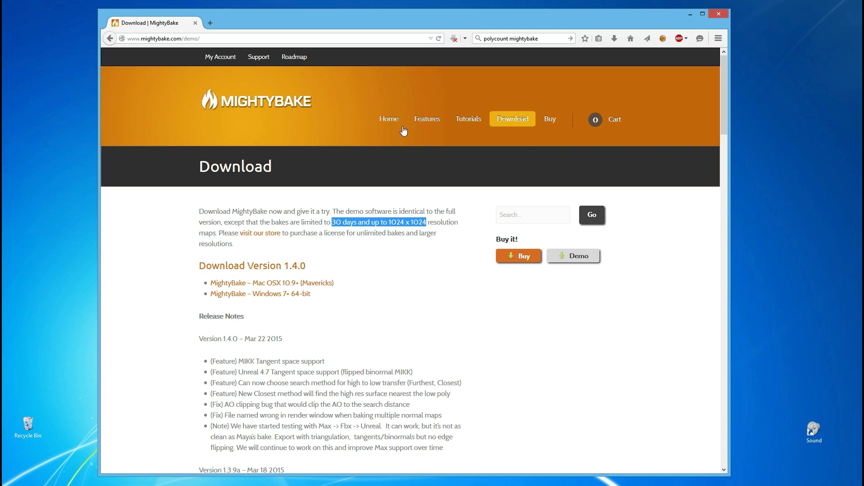
From Google's home page, search 'polycount mightybake' and open the MightyBake Tool Announce thread.
click(631, 38)
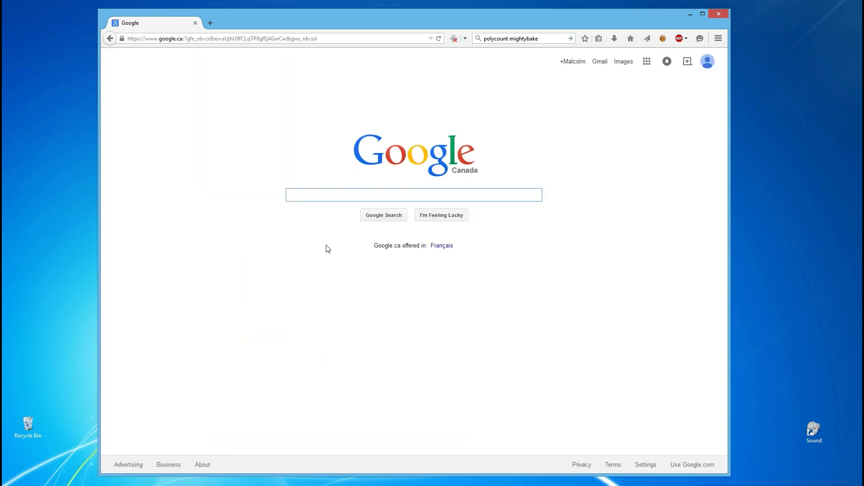
text(p)
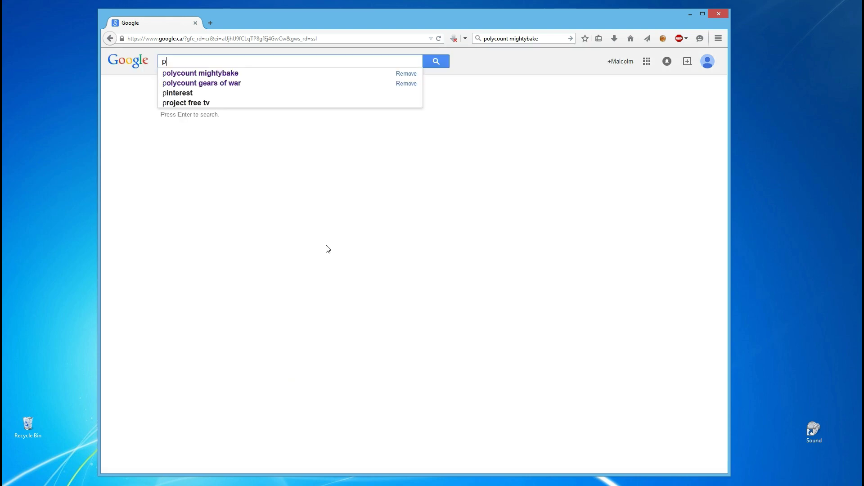
text(olycount)
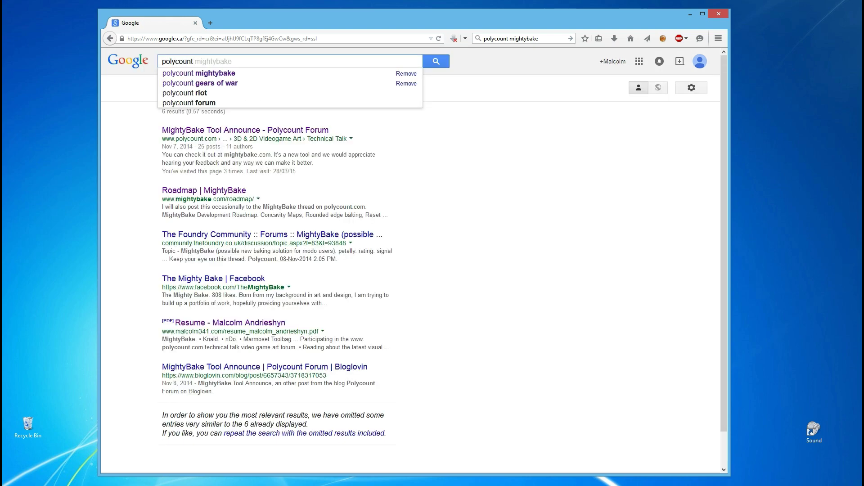
key(Down)
key(Return)
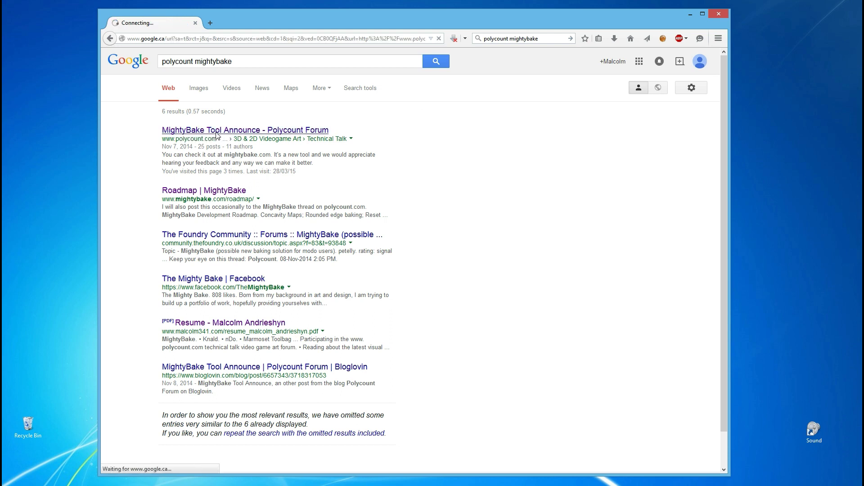
click(217, 136)
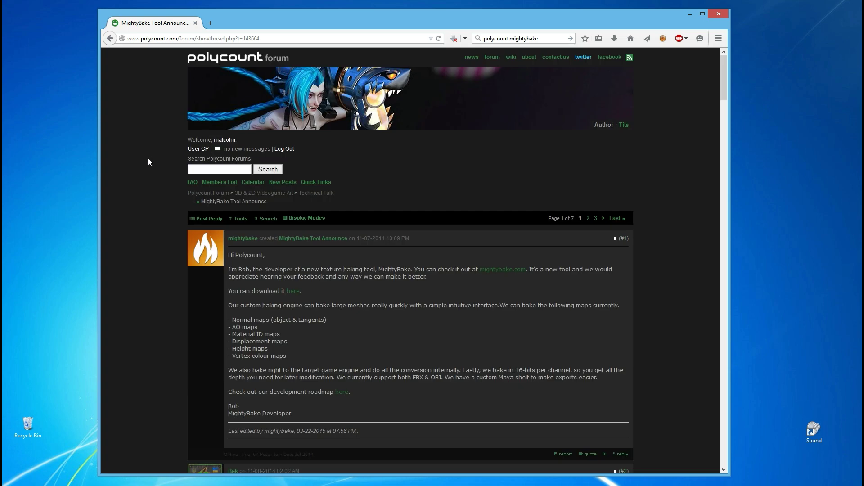
scroll(363, 243, down, 4)
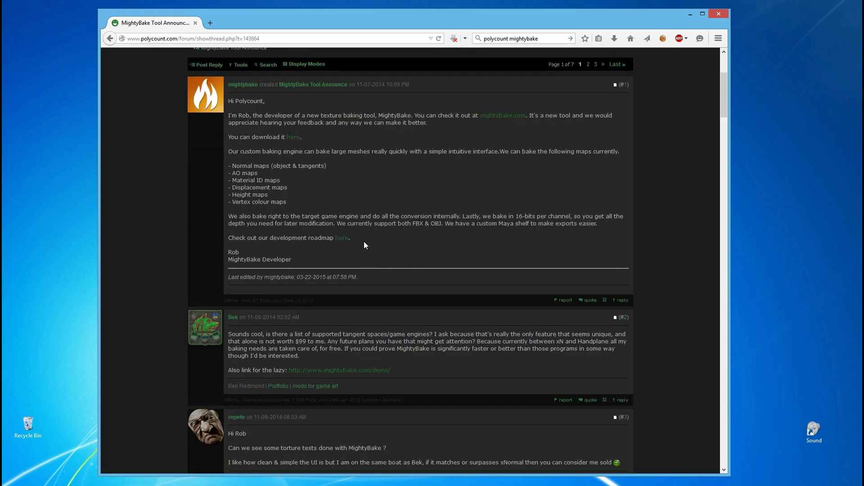
scroll(363, 227, down, 5)
scroll(364, 224, down, 5)
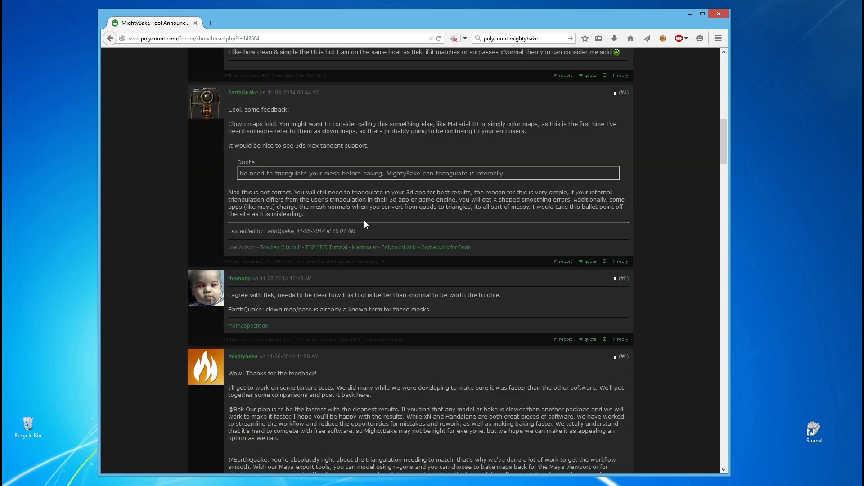
scroll(364, 221, down, 4)
scroll(364, 221, down, 1)
scroll(364, 221, down, 4)
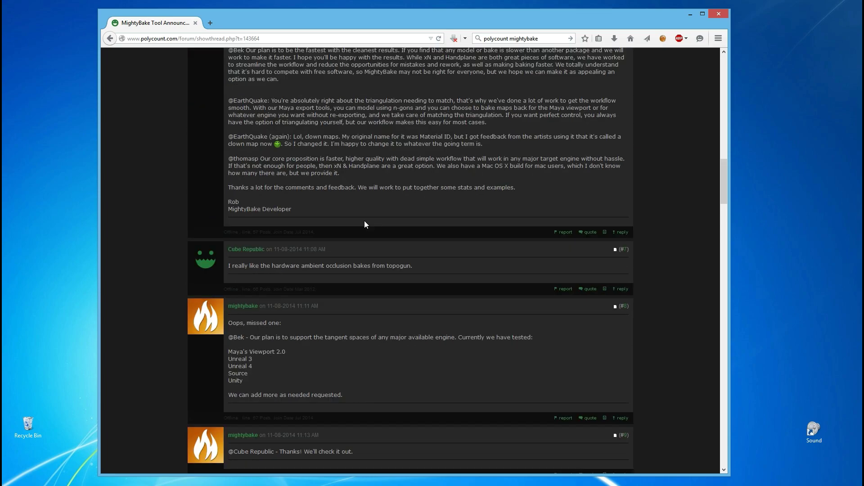
scroll(679, 213, down, 5)
scroll(683, 297, down, 10)
scroll(679, 300, down, 10)
scroll(677, 320, down, 10)
Jump to page 7, the thread's last page with the newest replies.
click(614, 167)
scroll(658, 215, down, 4)
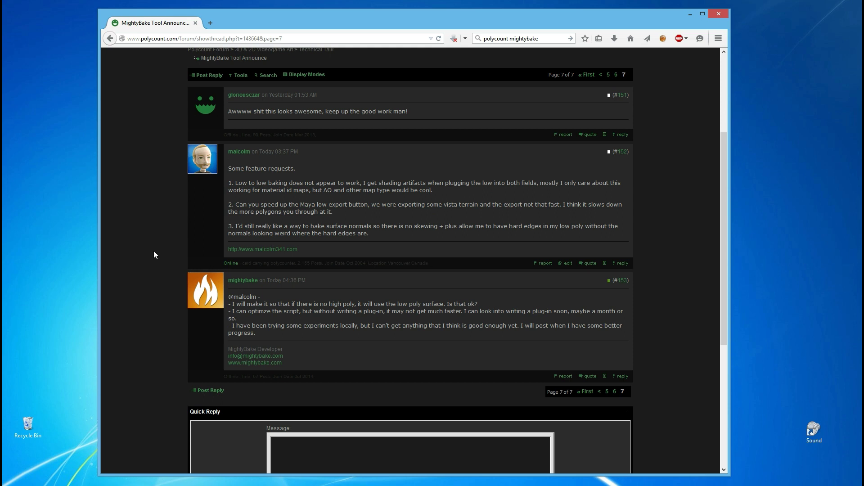
scroll(154, 252, down, 2)
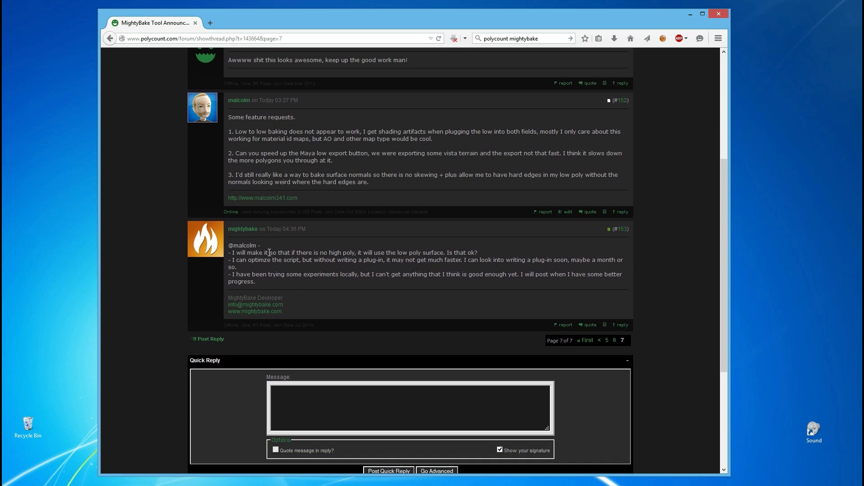